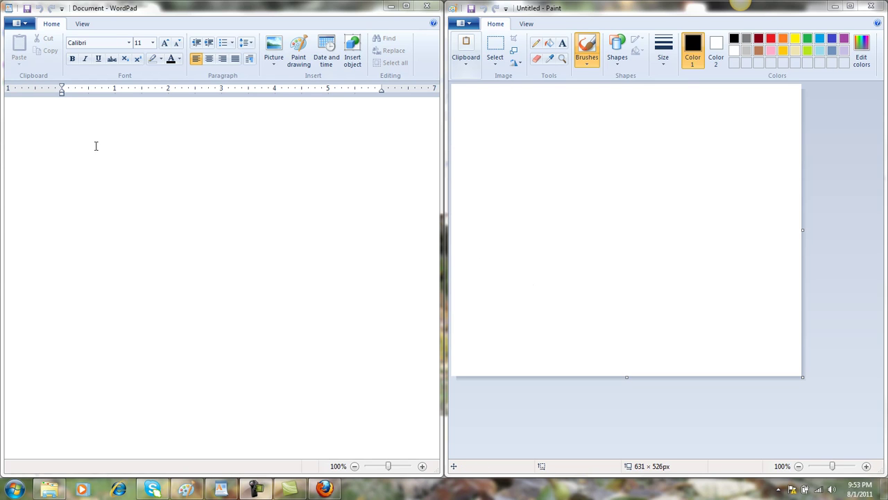
# Enter the author's full name on the first line of the WordPad document and "My house" on the second line
pyautogui.click(199, 13)
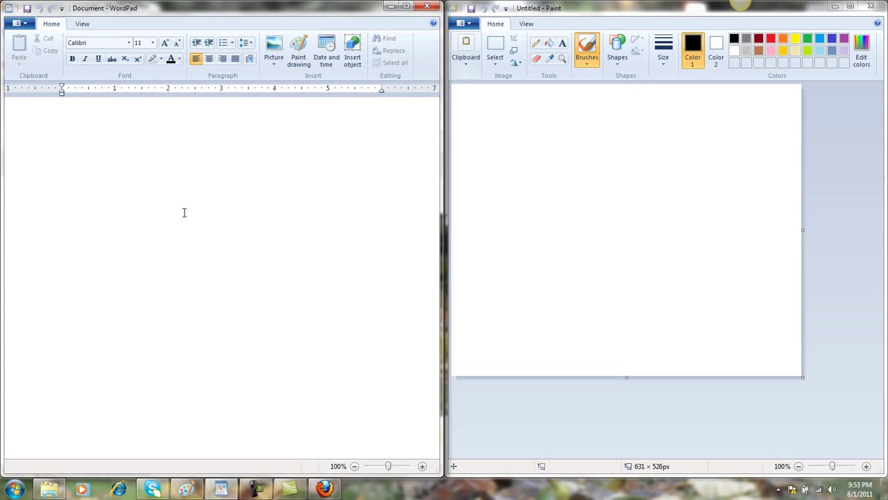
pyautogui.write('Leslie Martin')
pyautogui.press('Return')
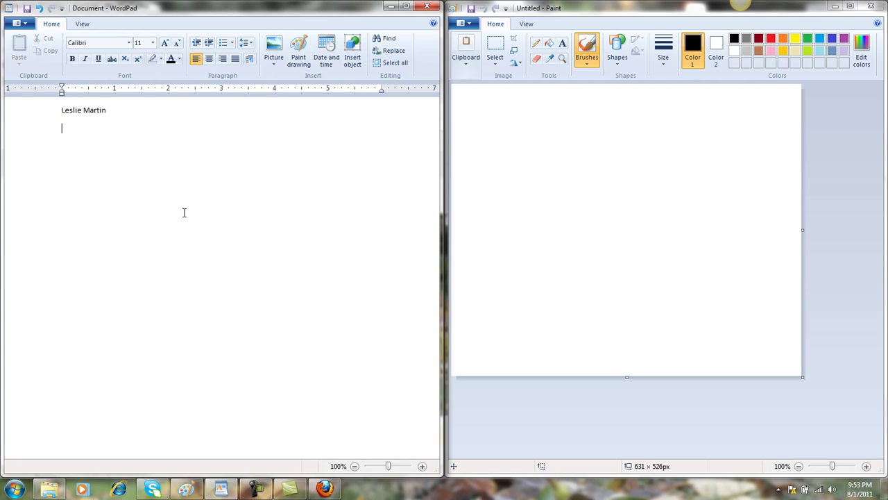
pyautogui.write('My house')
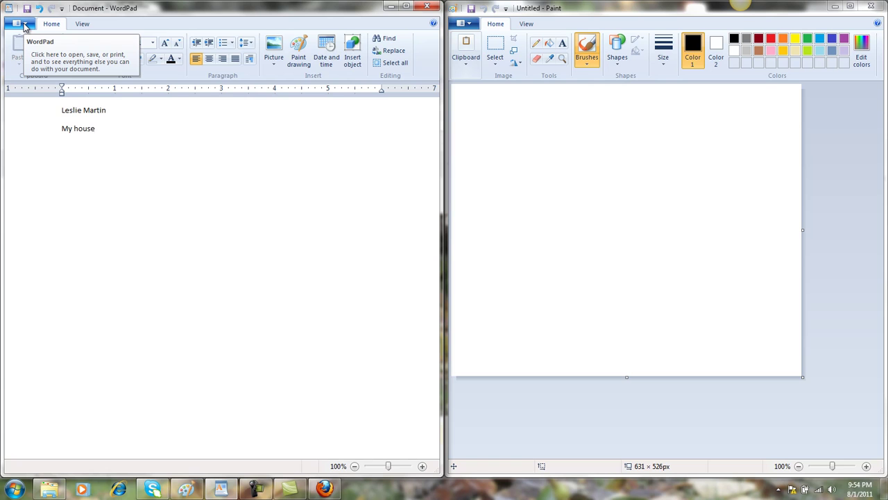
# Save the document as "My House" in Rich Text Format on the Cruzer (F:) drive
pyautogui.click(25, 26)
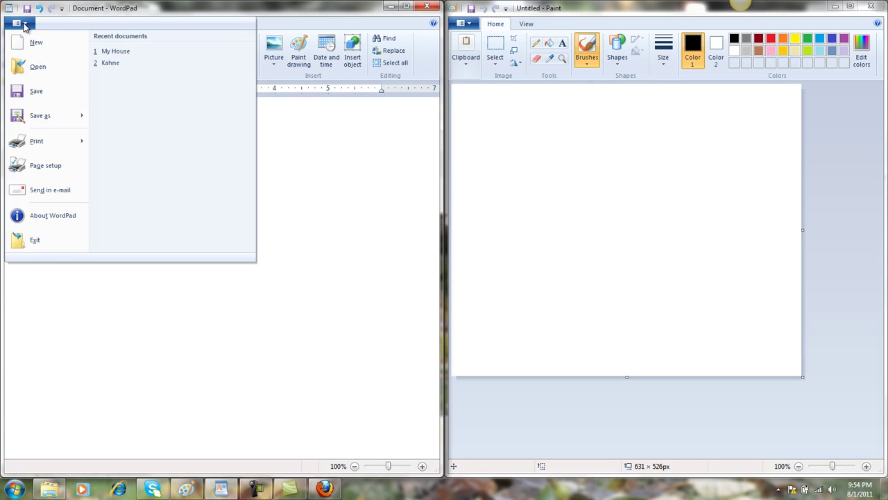
pyautogui.click(33, 97)
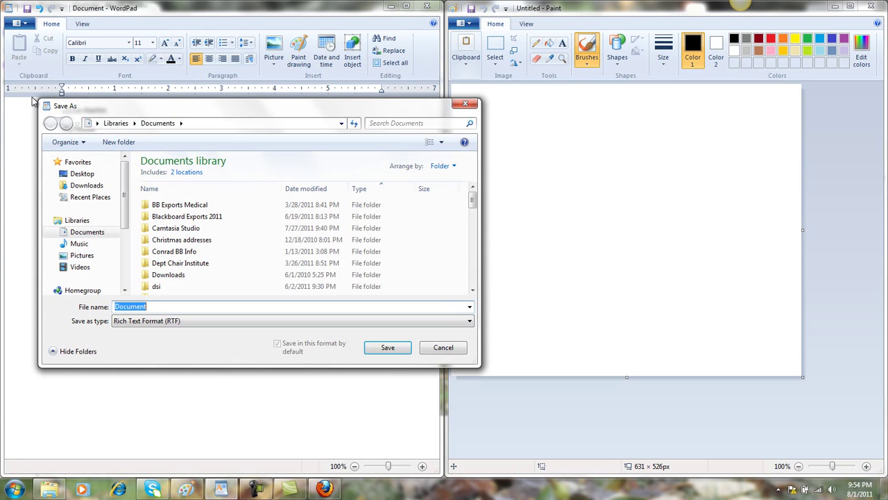
pyautogui.write('My House')
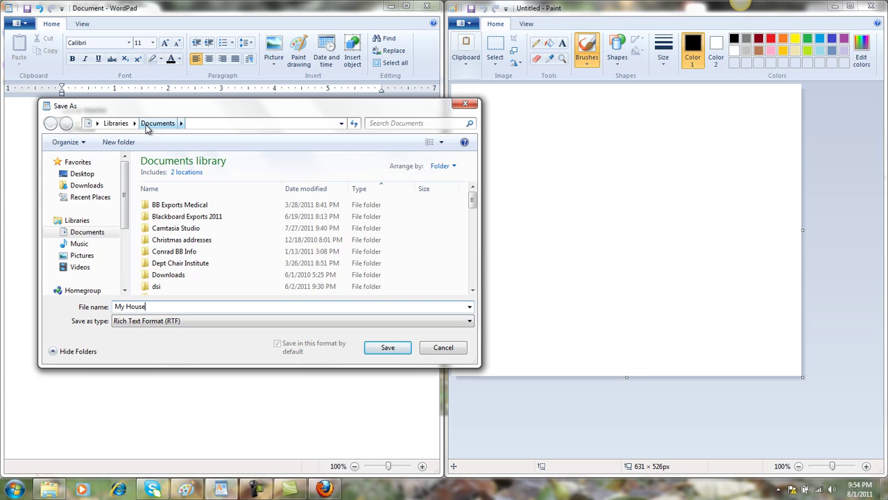
pyautogui.moveTo(124, 202); pyautogui.dragTo(121, 261)
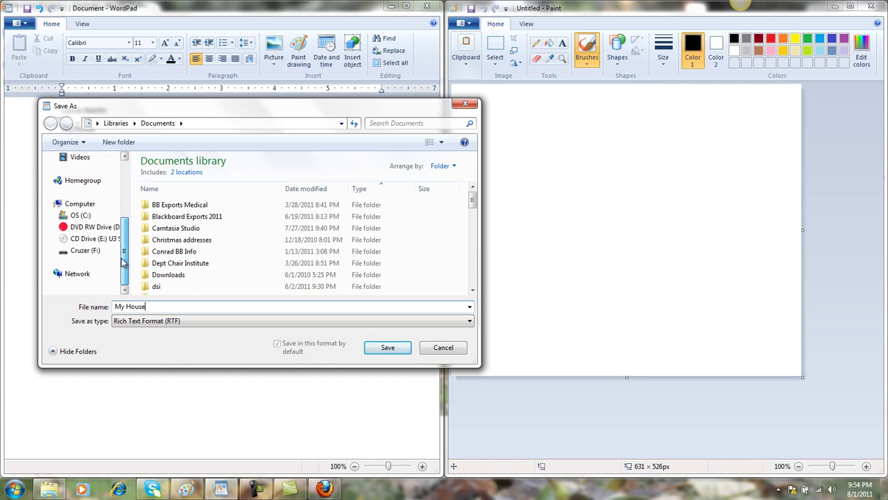
pyautogui.click(84, 251)
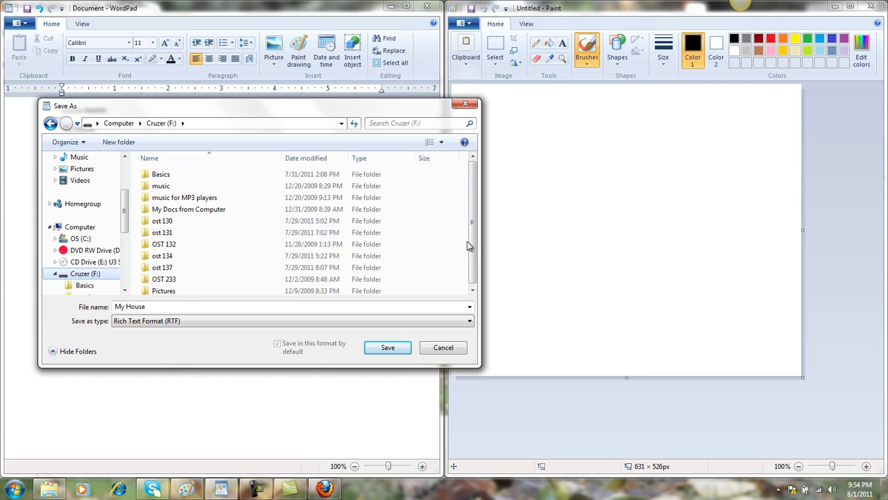
pyautogui.moveTo(470, 245); pyautogui.dragTo(470, 247)
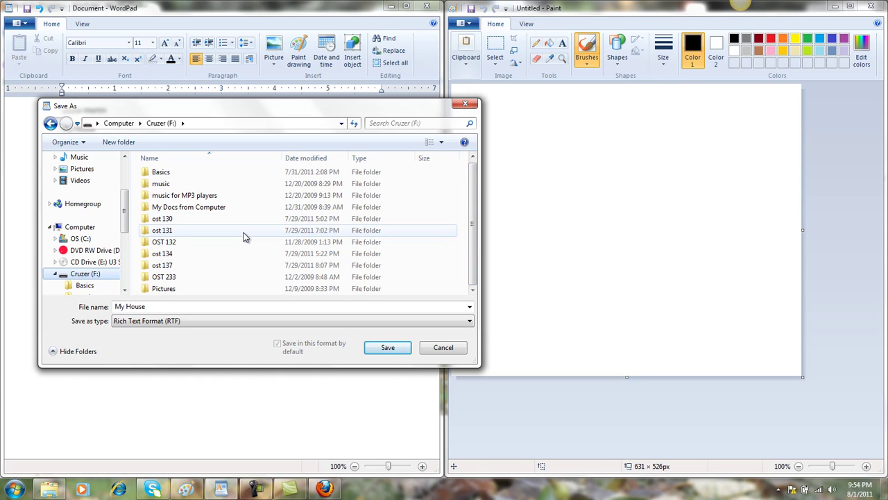
pyautogui.click(381, 349)
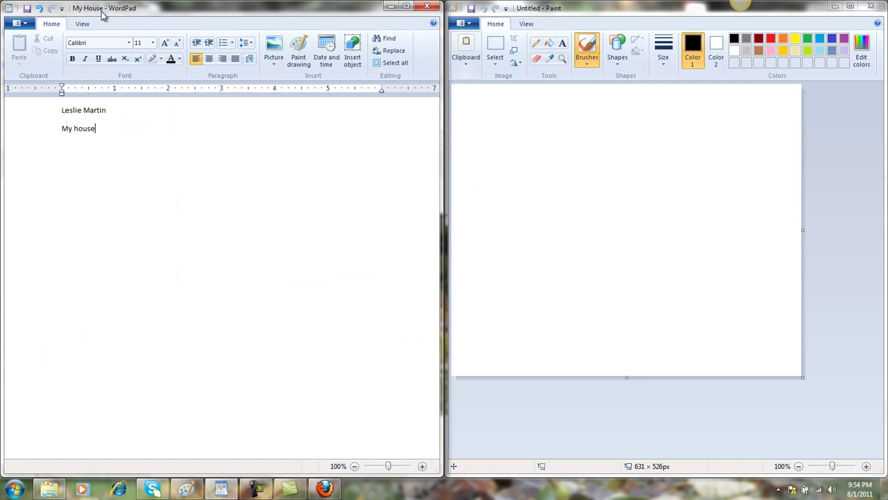
# Switch to Paint and draw a black rectangle about 187 × 161 px in the canvas's middle as the house body
pyautogui.click(577, 143)
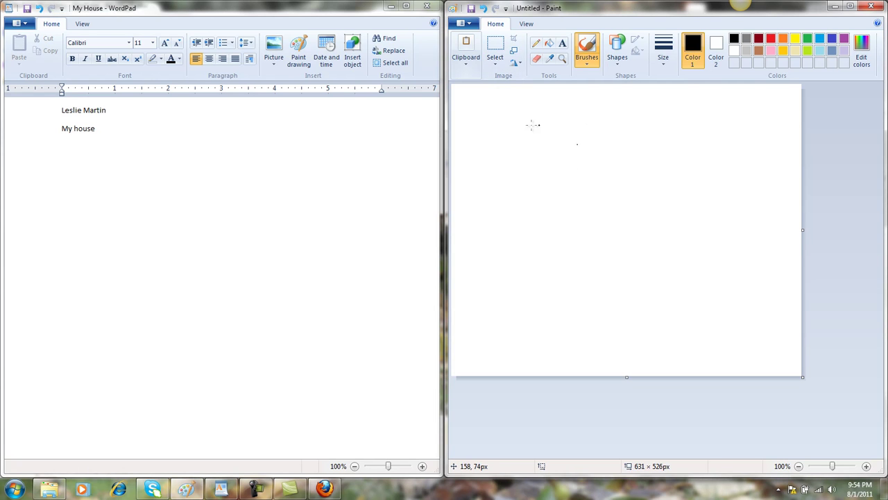
pyautogui.click(622, 69)
pyautogui.click(646, 75)
pyautogui.moveTo(578, 206); pyautogui.dragTo(683, 297)
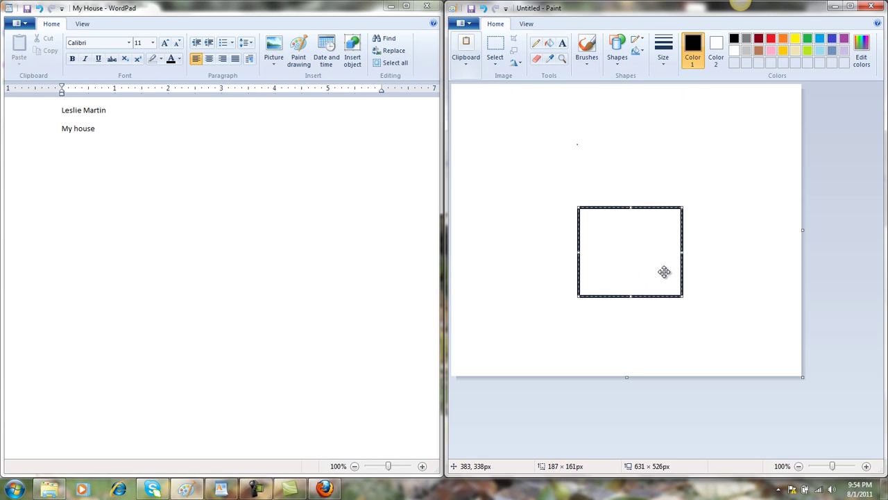
# Draw a triangle about 188 × 104 px on the rectangle's upper edge as the roof, matching the house's width
pyautogui.click(618, 69)
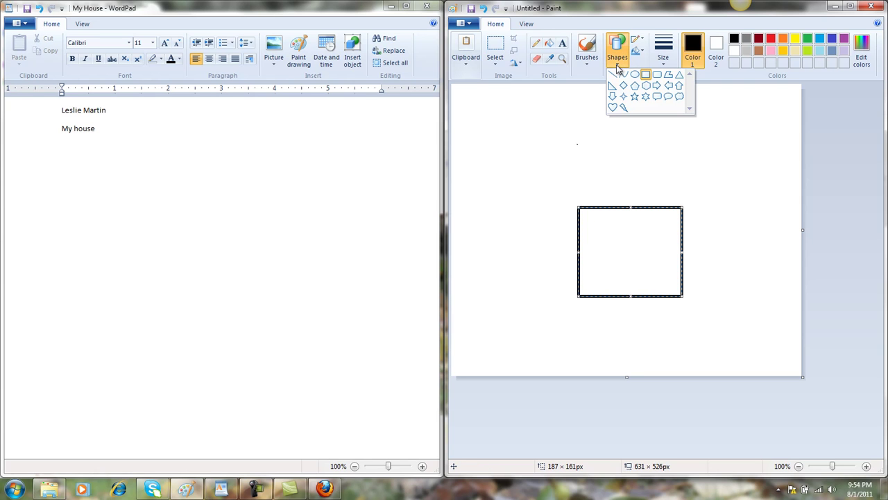
pyautogui.click(680, 75)
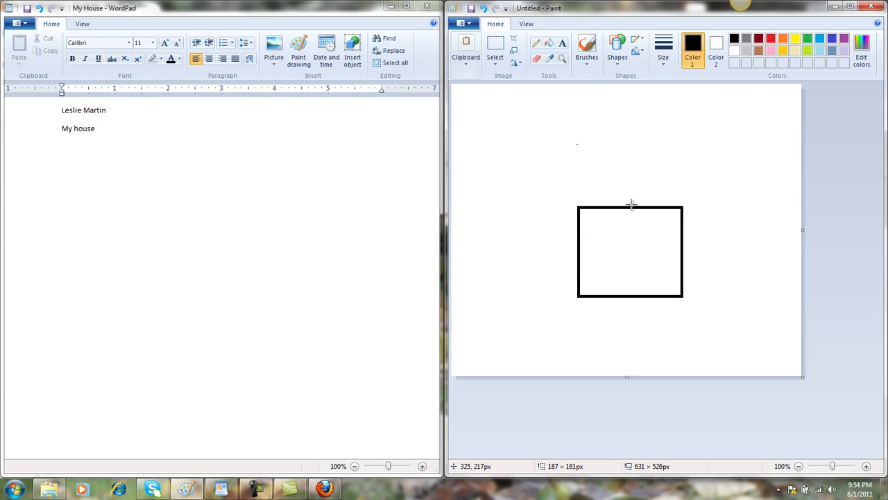
pyautogui.moveTo(577, 205)
pyautogui.mouseDown()
pyautogui.moveTo(613, 141)
pyautogui.moveTo(681, 147)
pyautogui.mouseUp()
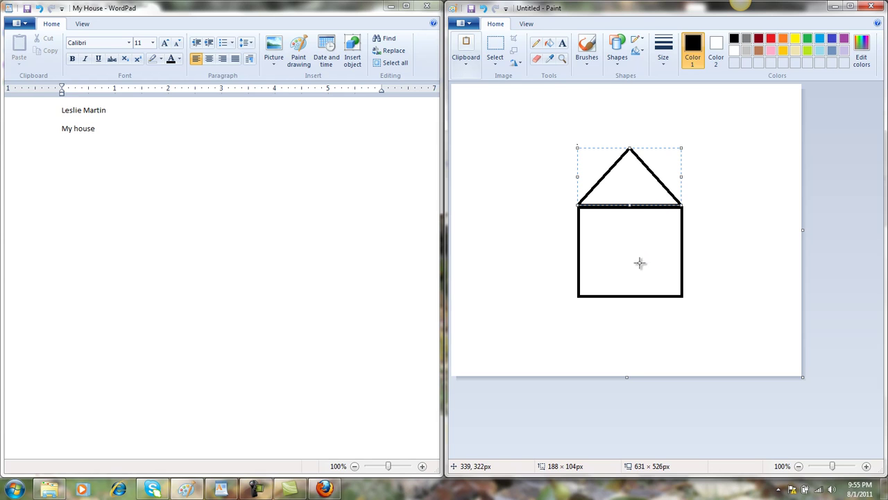
# Draw a small rectangle about 51 × 54 px on the house's lower edge as the door
pyautogui.click(619, 61)
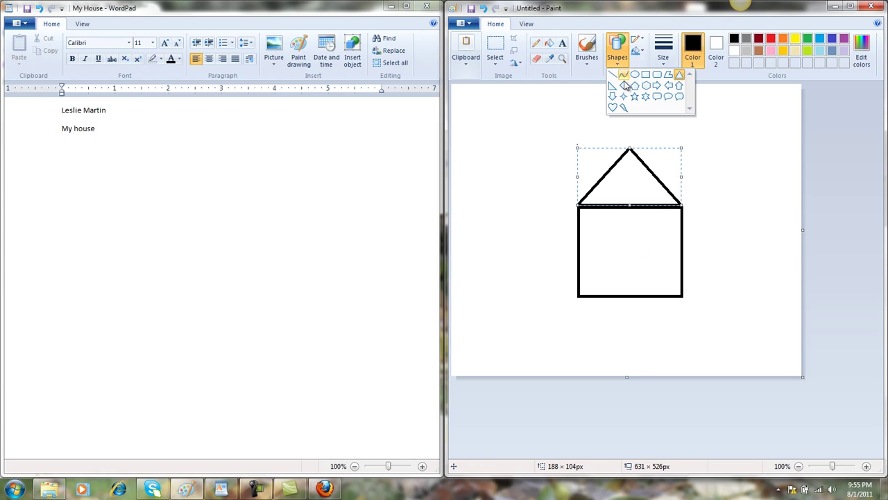
pyautogui.click(649, 77)
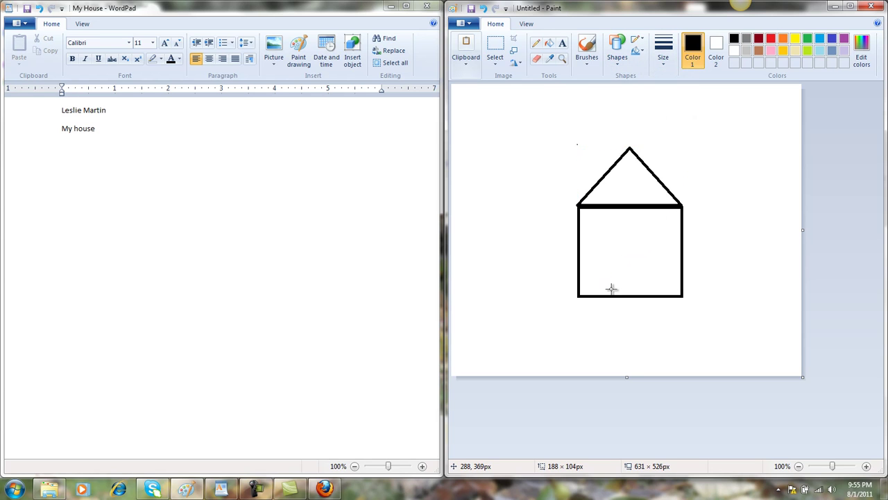
pyautogui.moveTo(611, 295); pyautogui.dragTo(639, 264)
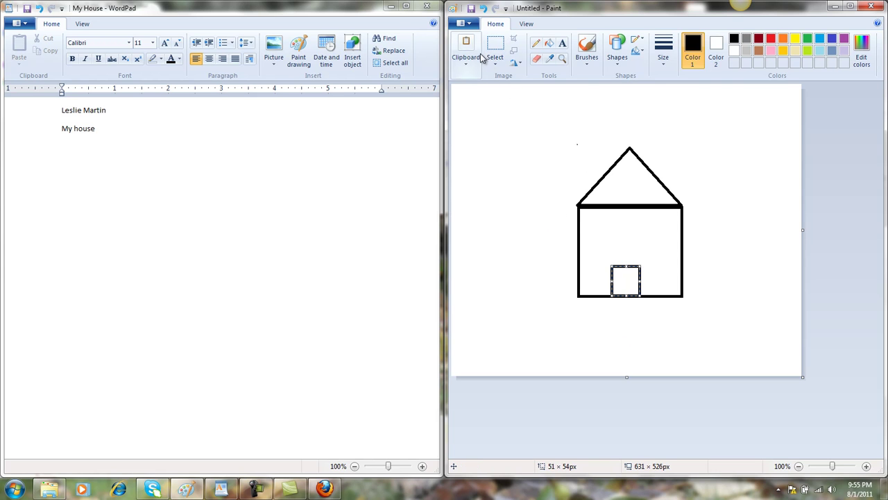
# Save the drawing as the PNG file "Picture of My house" on the Cruzer (F:) drive
pyautogui.click(468, 25)
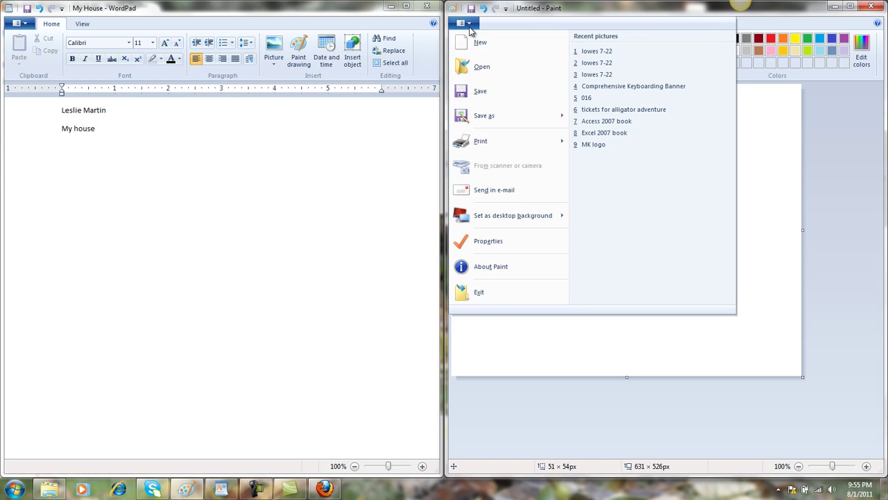
pyautogui.click(479, 93)
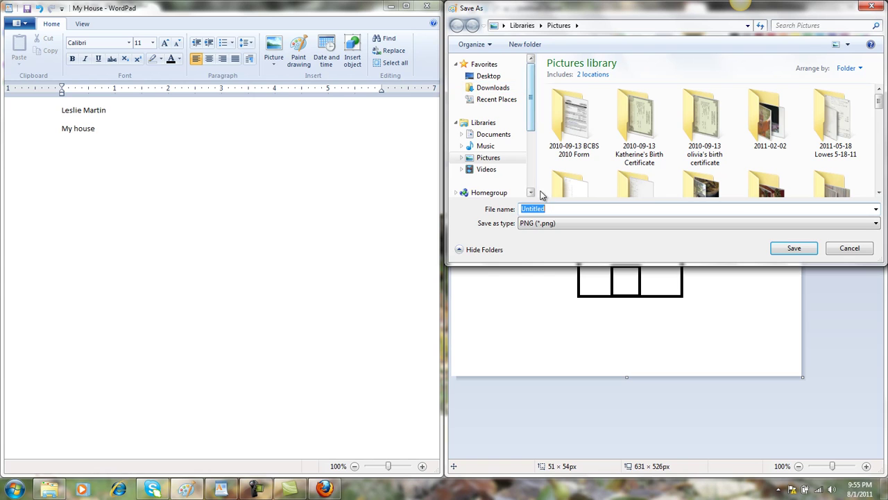
pyautogui.write('Pic')
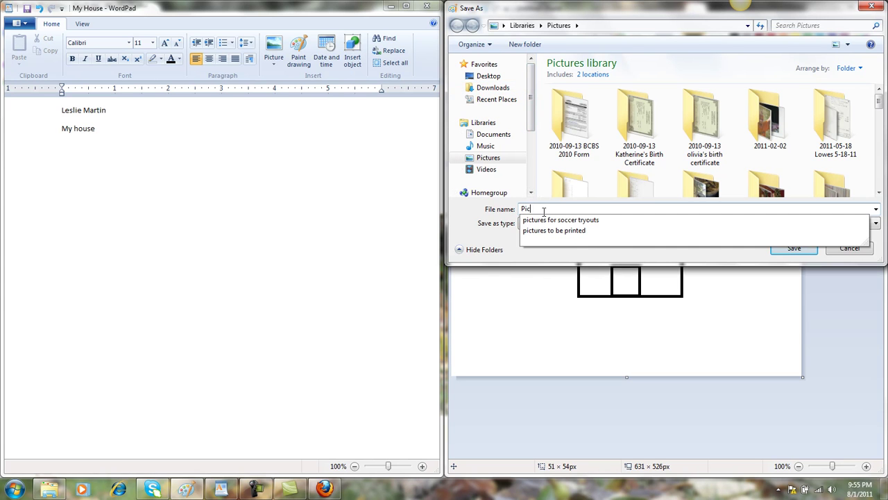
pyautogui.write('ture of My house')
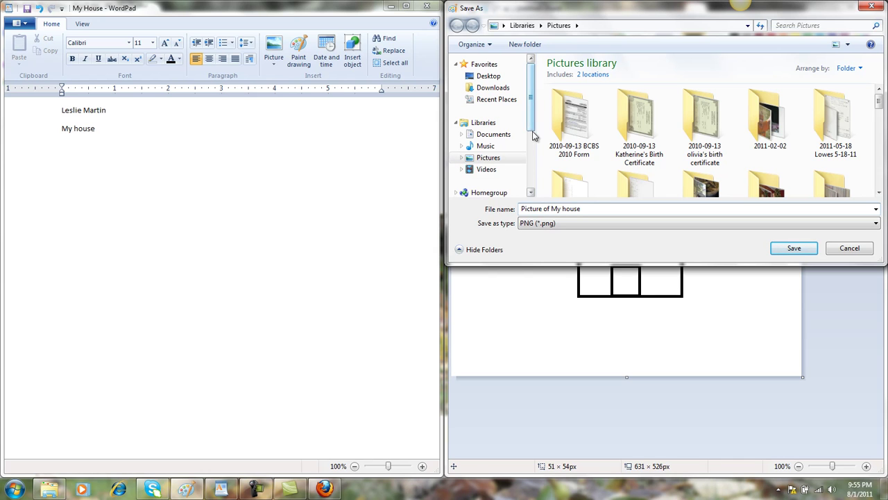
pyautogui.scroll(-1, 532, 136)
pyautogui.scroll(-3, 532, 137)
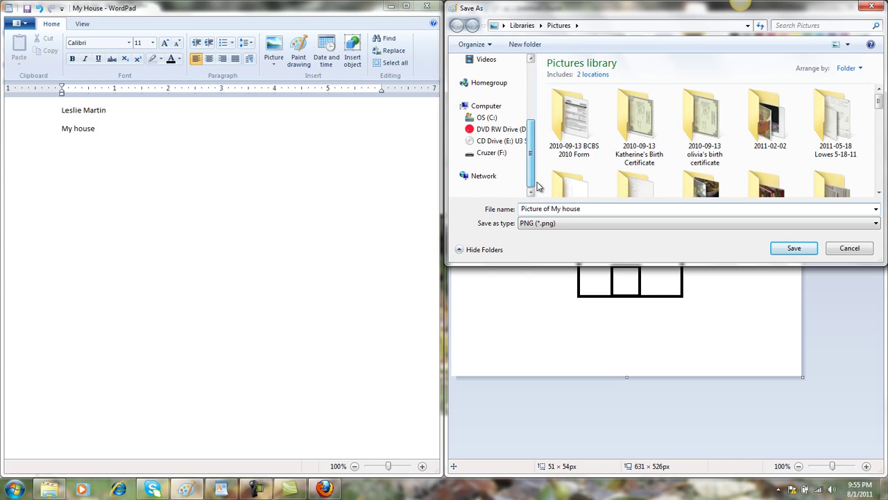
pyautogui.click(509, 154)
pyautogui.click(802, 248)
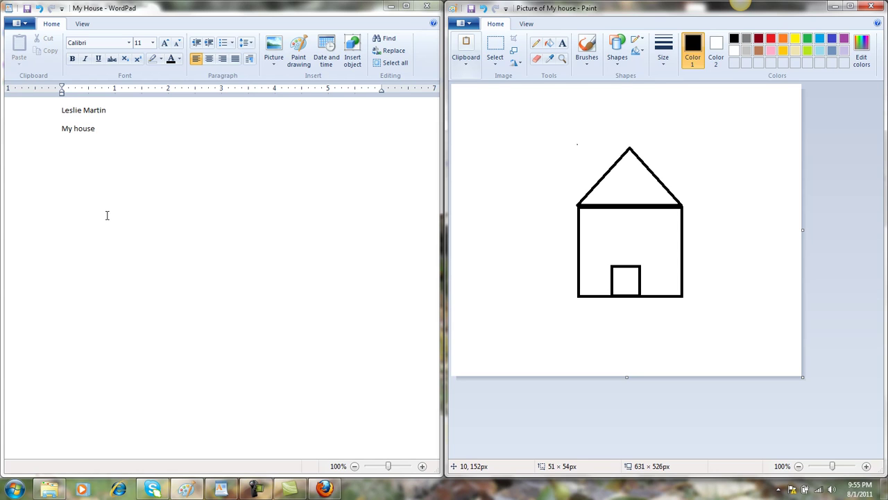
# Copy an area of about 385 × 384 px around the house and paste it after "My house" in the WordPad document
pyautogui.click(496, 45)
pyautogui.moveTo(523, 115)
pyautogui.mouseDown()
pyautogui.moveTo(731, 261)
pyautogui.moveTo(734, 326)
pyautogui.mouseUp()
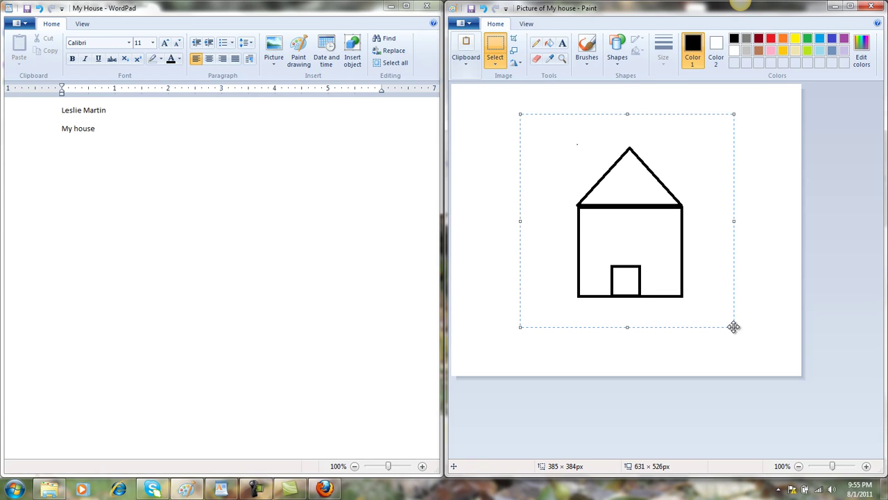
pyautogui.click(467, 64)
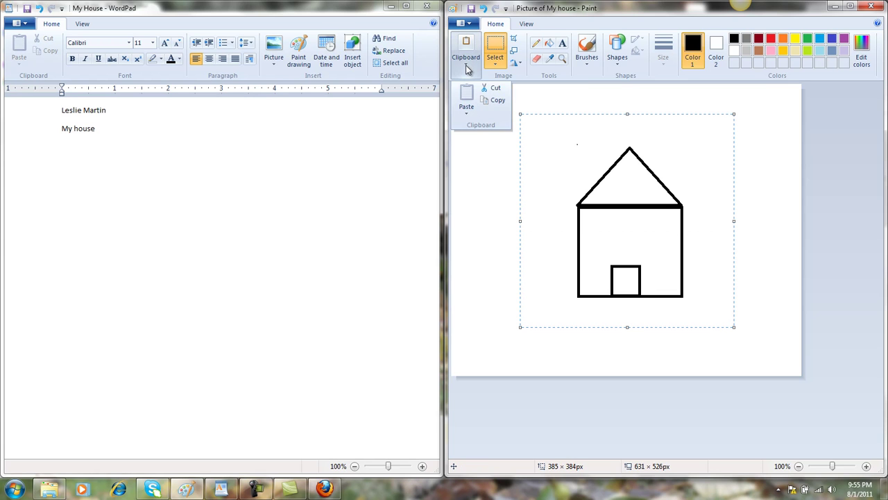
pyautogui.click(494, 99)
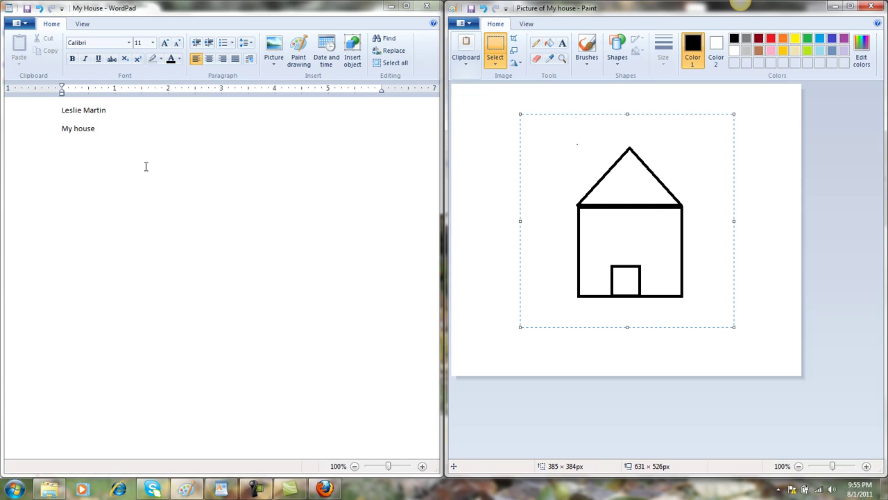
pyautogui.click(119, 189)
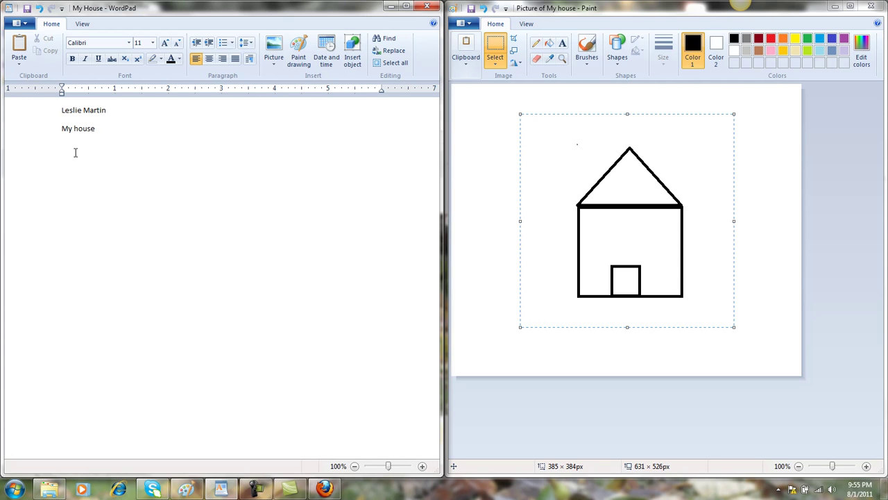
pyautogui.click(19, 61)
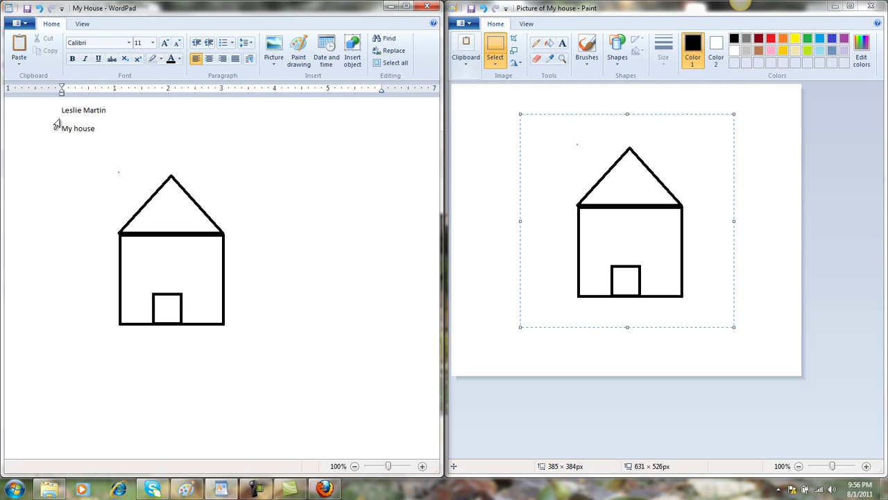
# Save the WordPad document with the pasted picture and keep the current Windows color scheme without being asked again
pyautogui.click(26, 25)
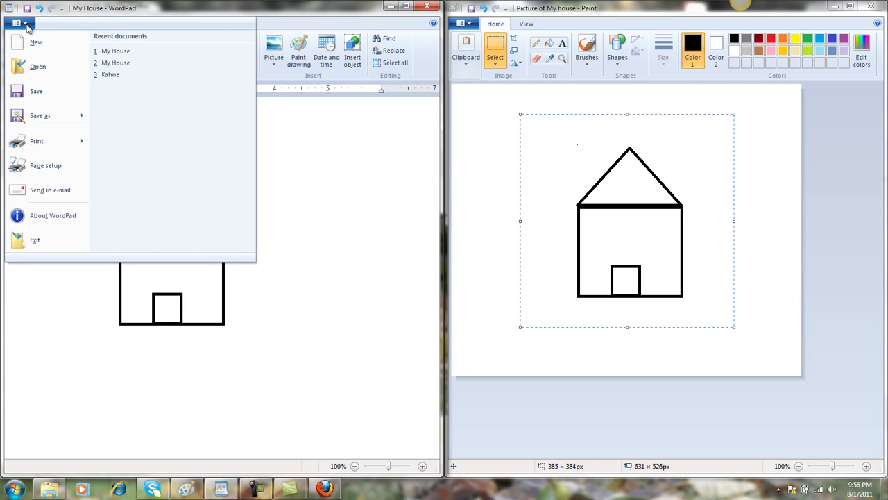
pyautogui.click(37, 91)
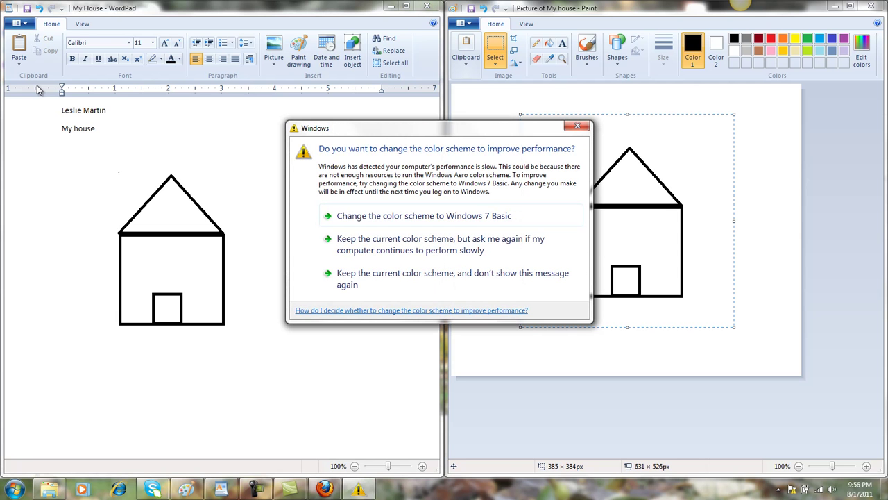
pyautogui.click(420, 278)
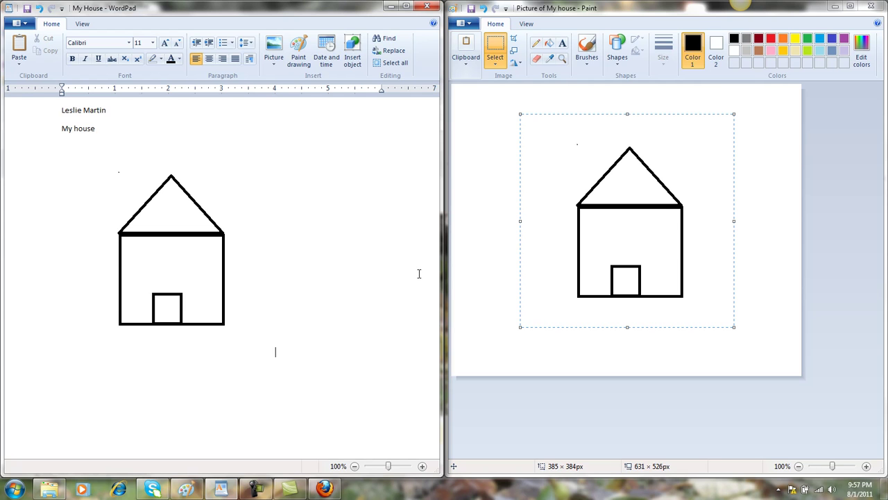
pyautogui.click(257, 490)
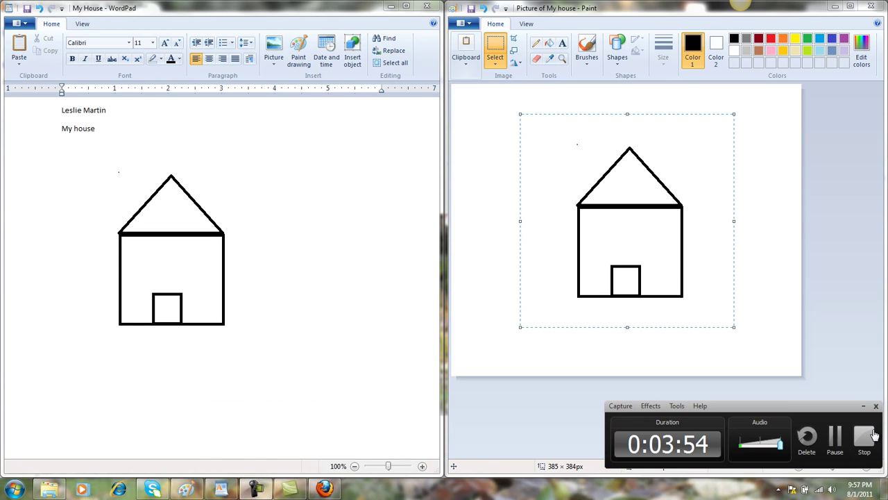